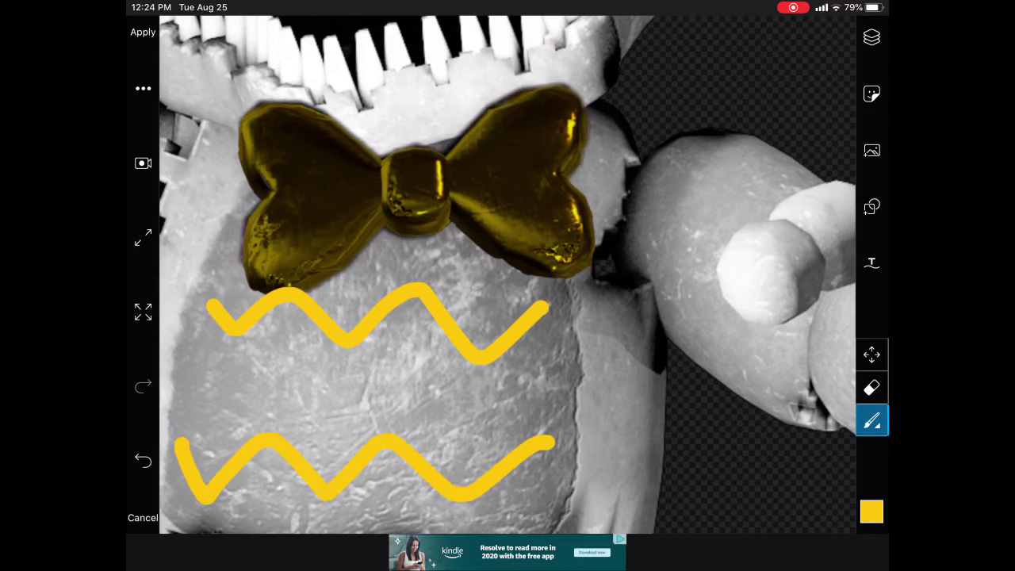
# Step: Paint purple zigzags across the bunny's belly
pyautogui.click(871, 512)
pyautogui.click(493, 396)
pyautogui.click(603, 79)
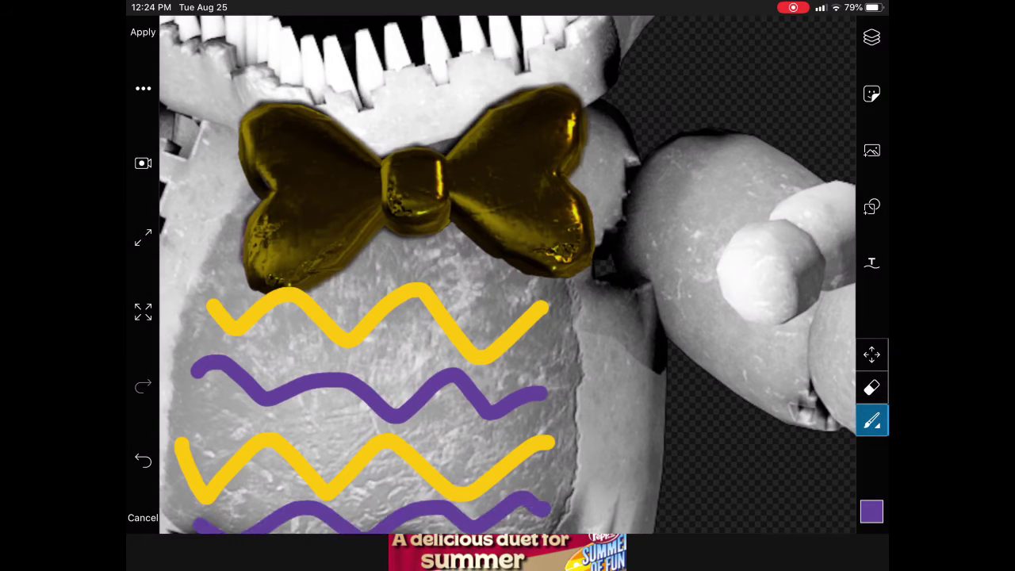
pyautogui.moveTo(472, 282); pyautogui.dragTo(513, 292)
# Step: Dab green dots onto the belly between the stripes
pyautogui.click(871, 511)
pyautogui.click(493, 420)
pyautogui.click(603, 78)
pyautogui.click(481, 435)
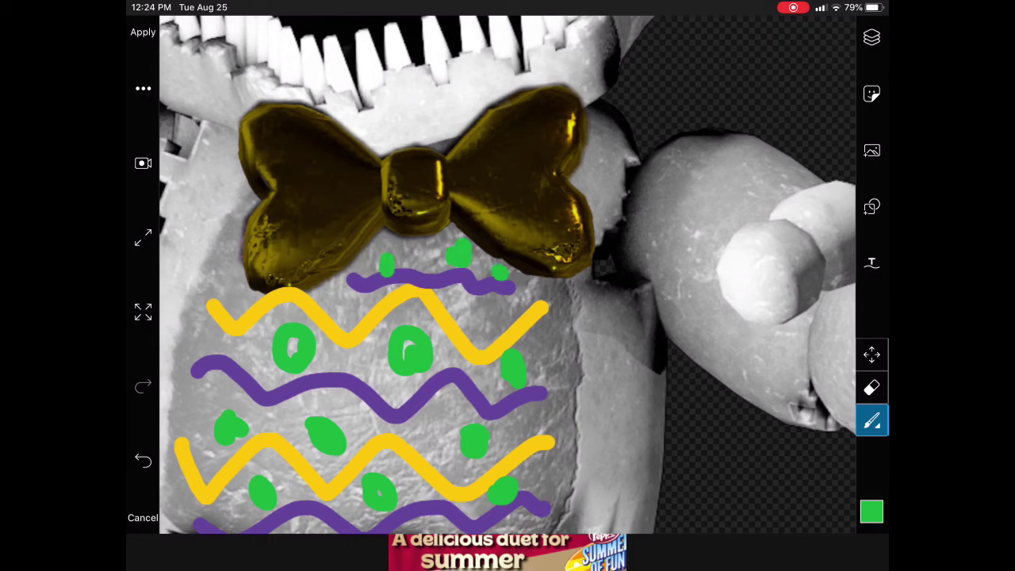
# Step: Apply the belly drawing, then start a new drawing with green paint
pyautogui.click(142, 32)
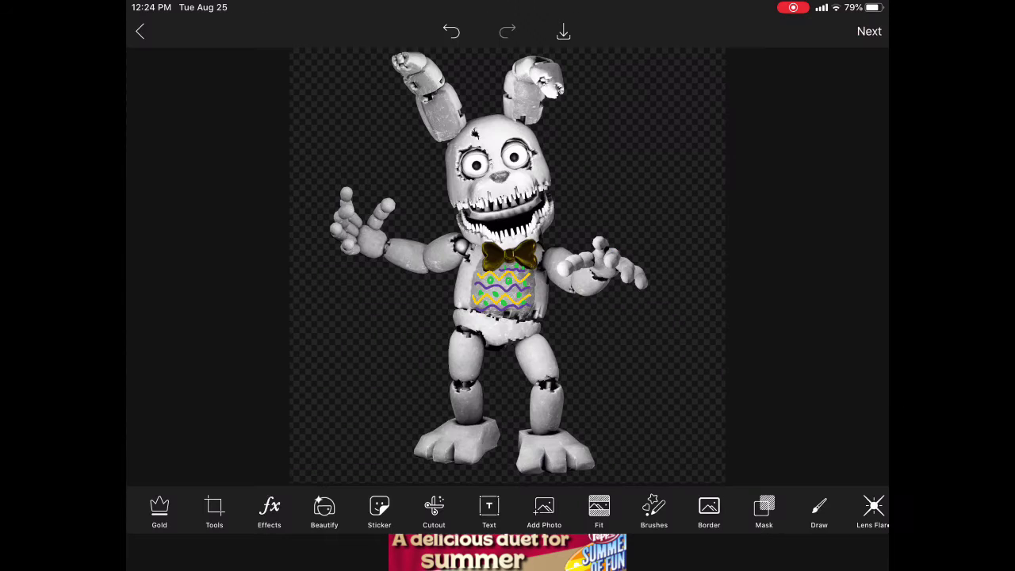
pyautogui.click(819, 512)
pyautogui.click(871, 512)
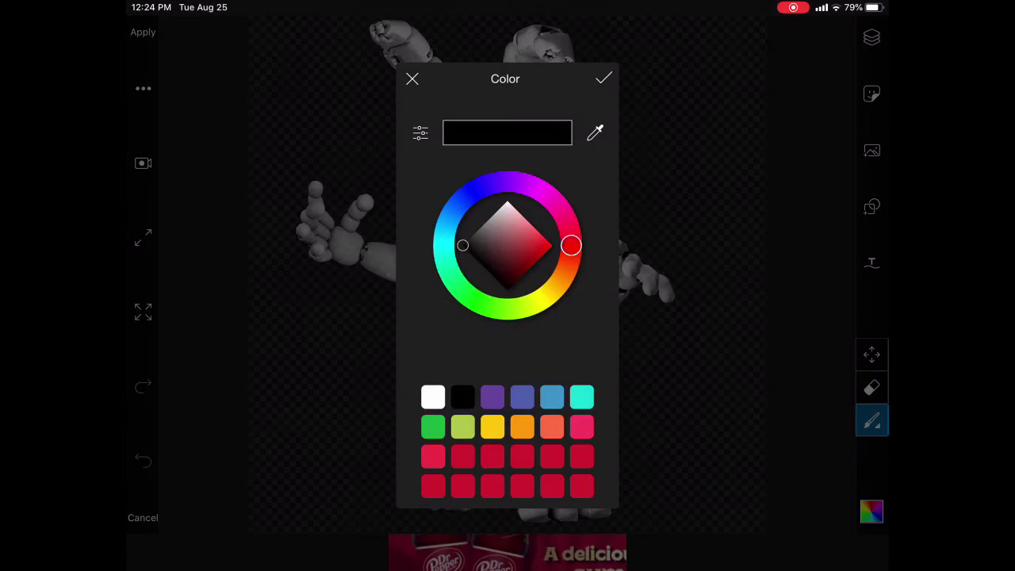
pyautogui.click(433, 428)
pyautogui.click(603, 78)
# Step: Zoom in on the eyes and set up a solid round green brush
pyautogui.moveTo(507, 159); pyautogui.dragTo(507, 356)
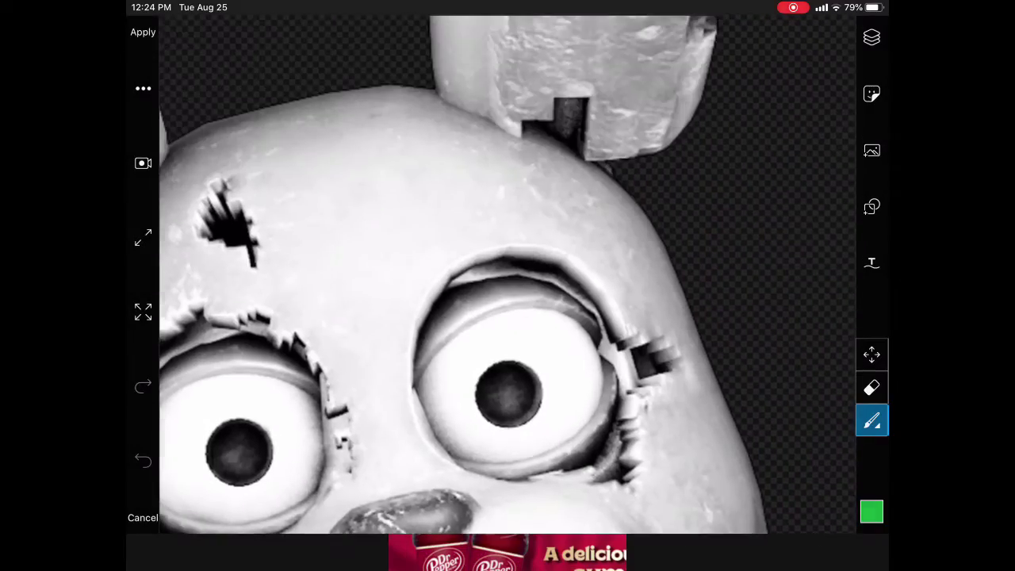
pyautogui.click(871, 511)
pyautogui.click(603, 79)
pyautogui.click(871, 421)
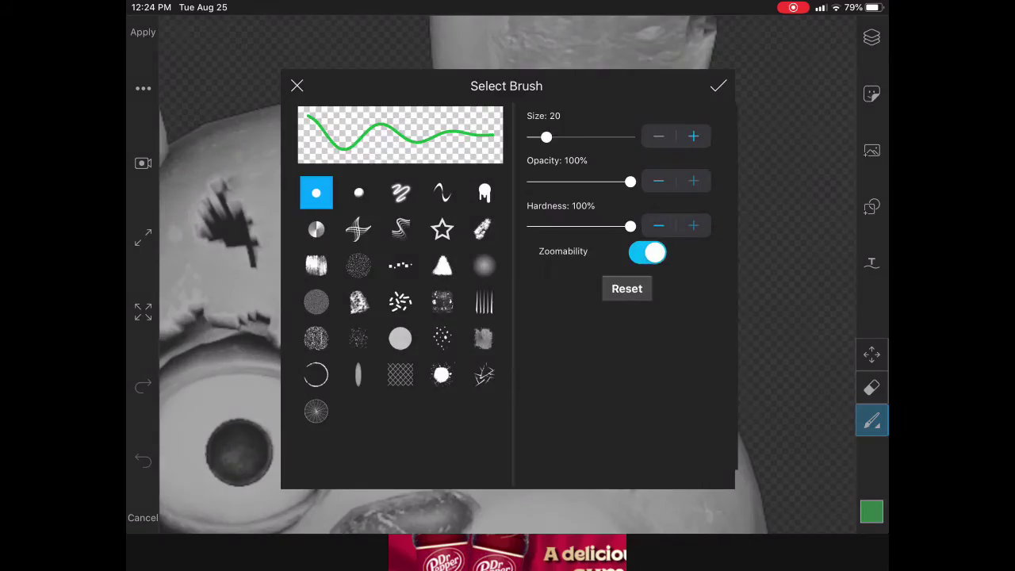
pyautogui.click(482, 270)
pyautogui.click(718, 86)
pyautogui.click(512, 392)
# Step: Paint both pupils green and apply the drawing
pyautogui.moveTo(507, 238); pyautogui.dragTo(519, 231)
pyautogui.click(487, 337)
pyautogui.click(143, 31)
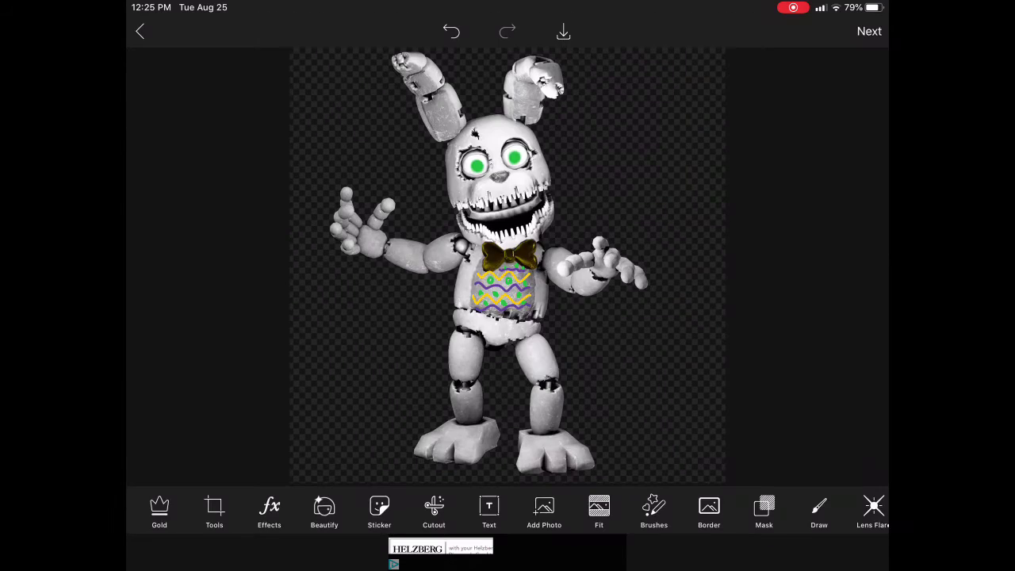
# Step: Search stickers for 'fnaf ar' and place the chocolate Easter bunny beside the white bunny
pyautogui.click(379, 511)
pyautogui.click(507, 31)
pyautogui.write('fnaf')
pyautogui.click(476, 31)
pyautogui.scroll(-8, 507, 285)
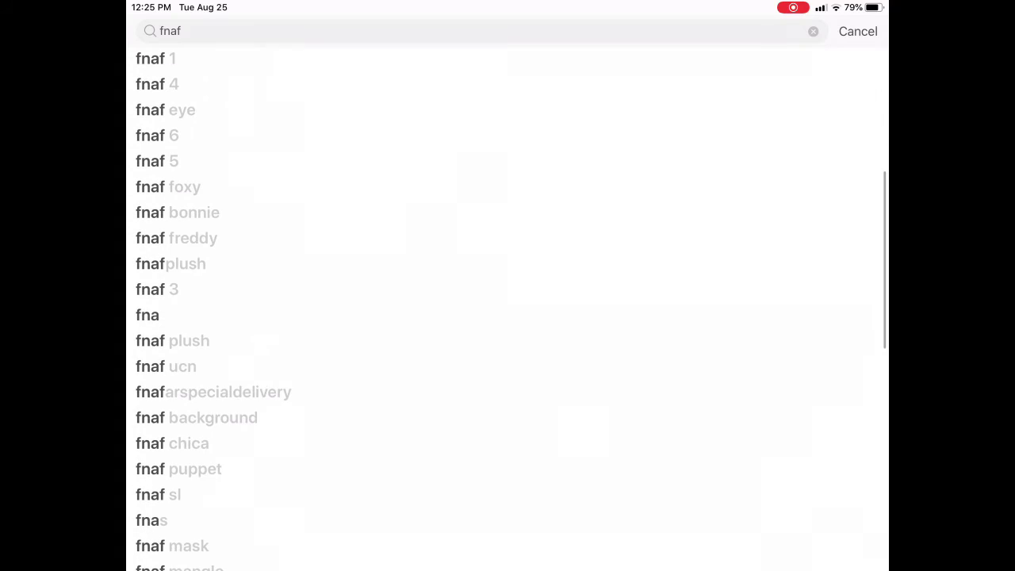
pyautogui.click(507, 31)
pyautogui.write('ar')
pyautogui.press('Return')
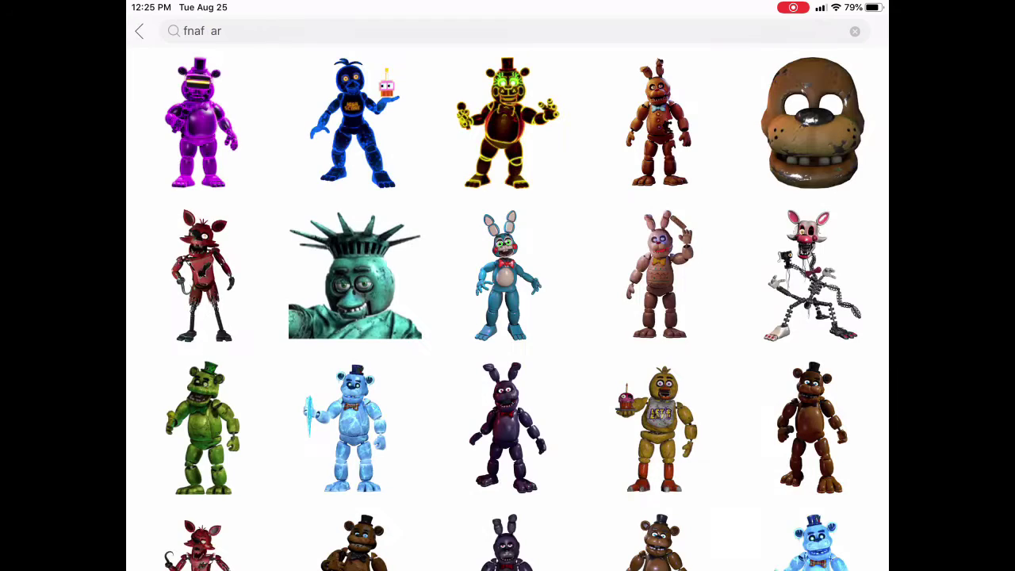
pyautogui.click(660, 274)
pyautogui.moveTo(508, 254); pyautogui.dragTo(380, 285)
# Step: Erase the sticker's body, arm, head and pink leftovers, keeping only the Happy Easter tag
pyautogui.click(535, 29)
pyautogui.click(531, 511)
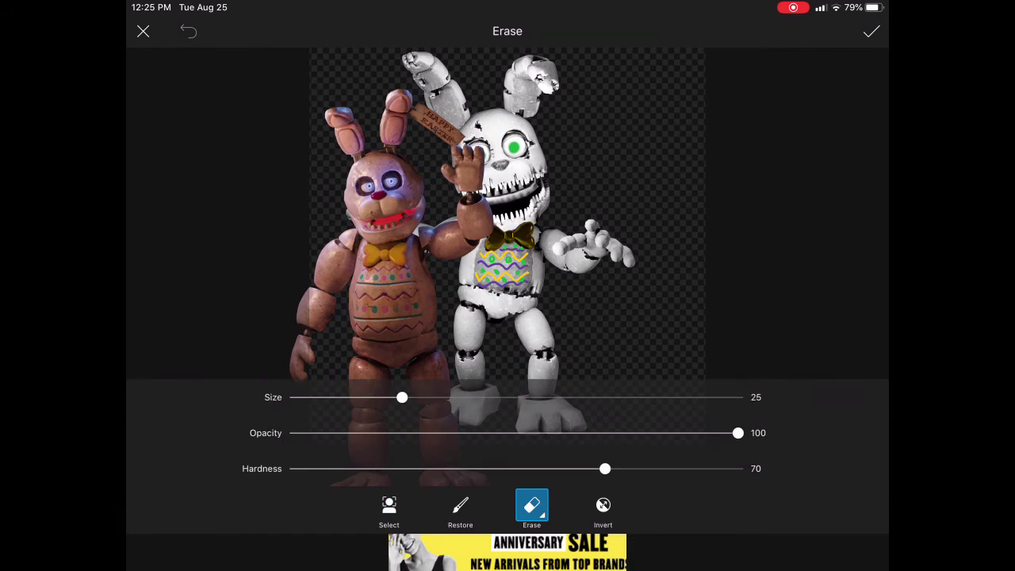
pyautogui.moveTo(618, 333); pyautogui.dragTo(555, 159)
pyautogui.moveTo(539, 238); pyautogui.dragTo(555, 103)
pyautogui.moveTo(583, 230); pyautogui.dragTo(587, 317)
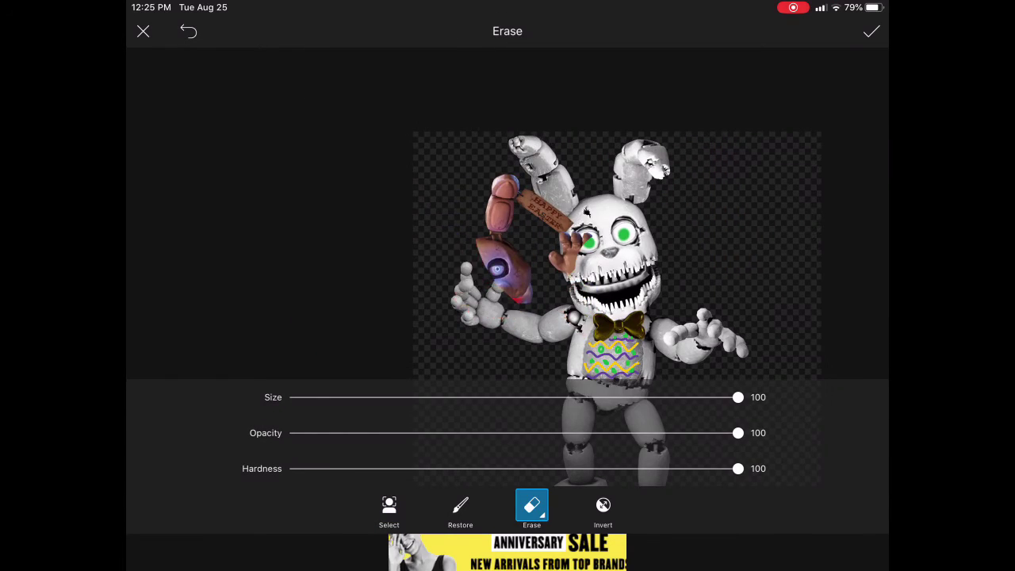
pyautogui.scroll(8, 555, 238)
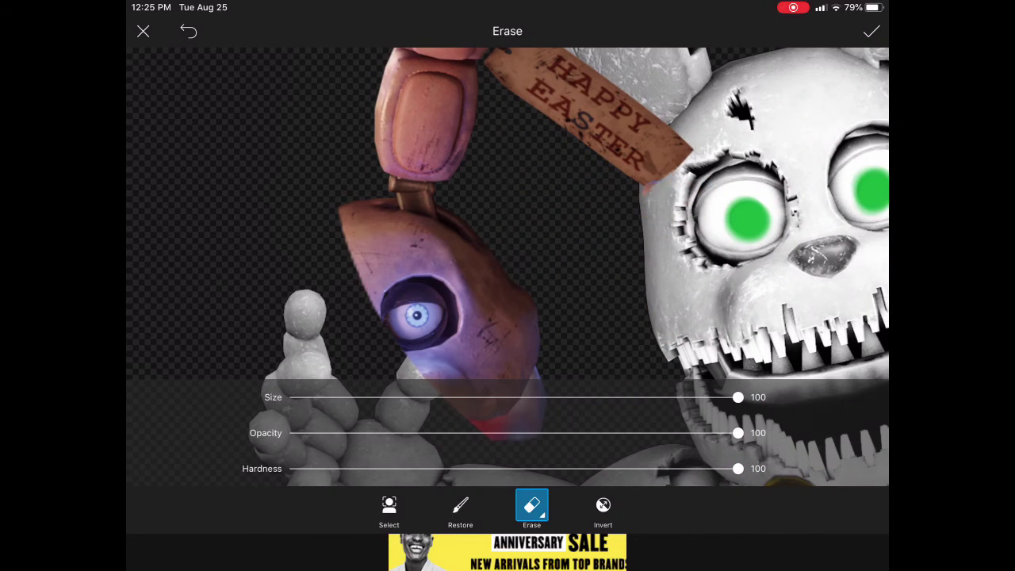
pyautogui.moveTo(476, 238); pyautogui.dragTo(397, 357)
pyautogui.moveTo(372, 159); pyautogui.dragTo(380, 317)
pyautogui.scroll(-5, 554, 238)
pyautogui.moveTo(444, 198); pyautogui.dragTo(475, 333)
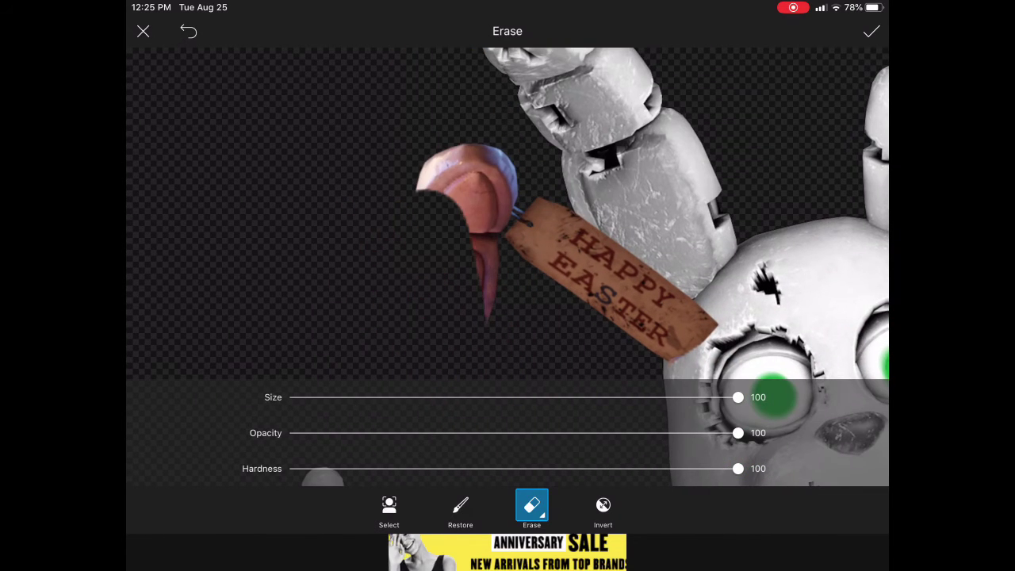
pyautogui.moveTo(476, 158); pyautogui.dragTo(492, 230)
pyautogui.scroll(-5, 555, 237)
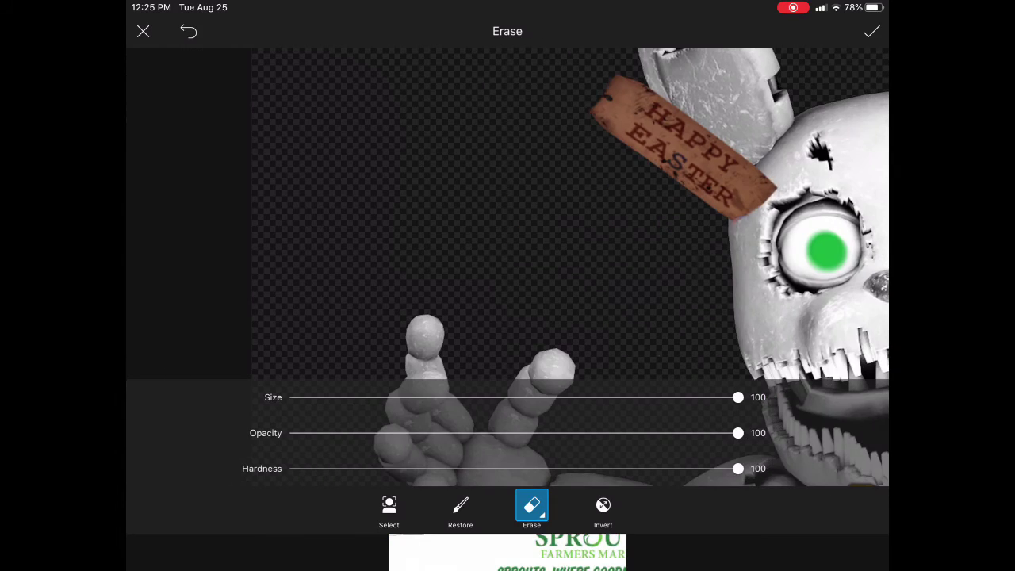
pyautogui.click(871, 31)
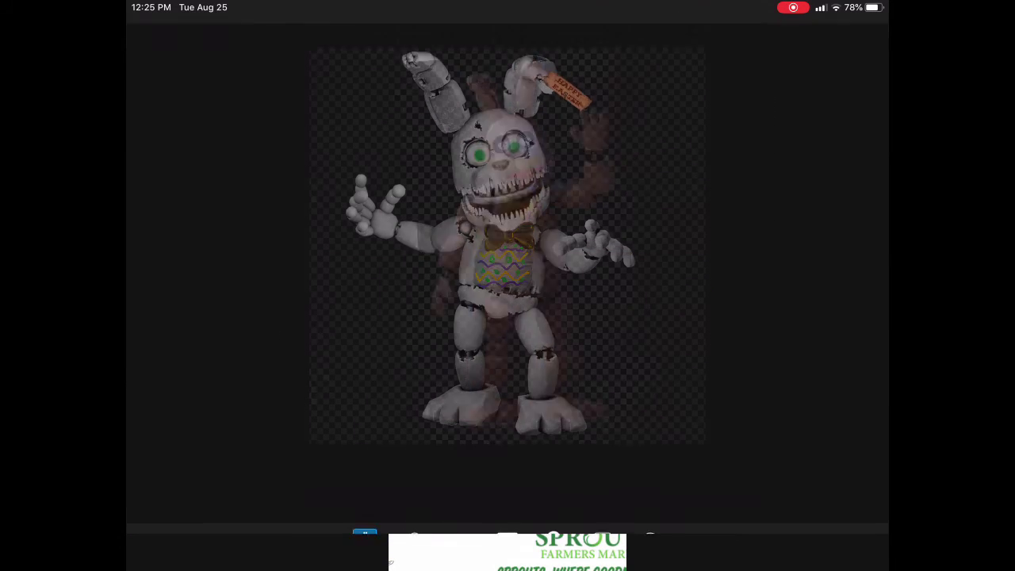
# Step: Preview the wooden Stenciler effect on the edit
pyautogui.click(463, 460)
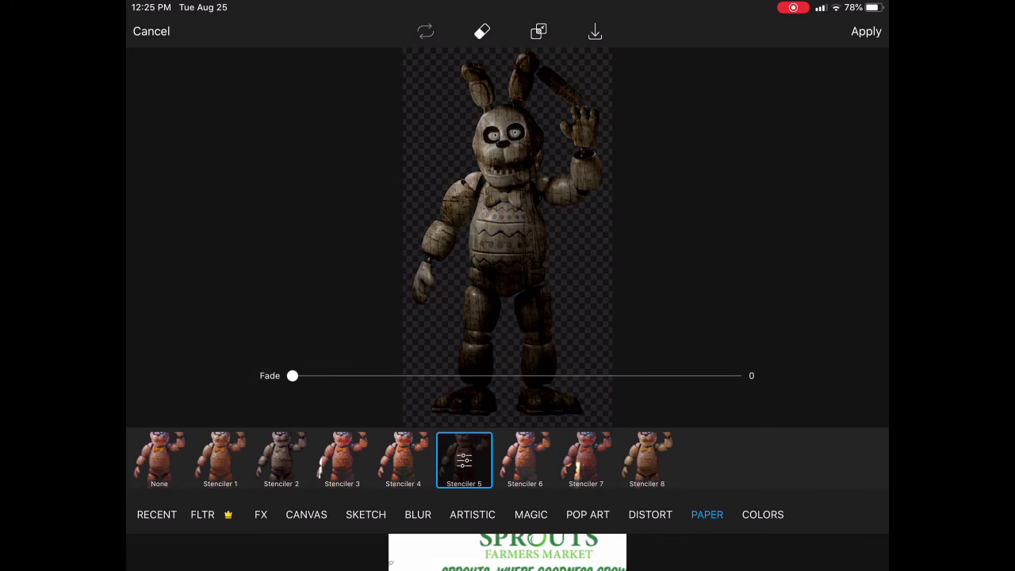